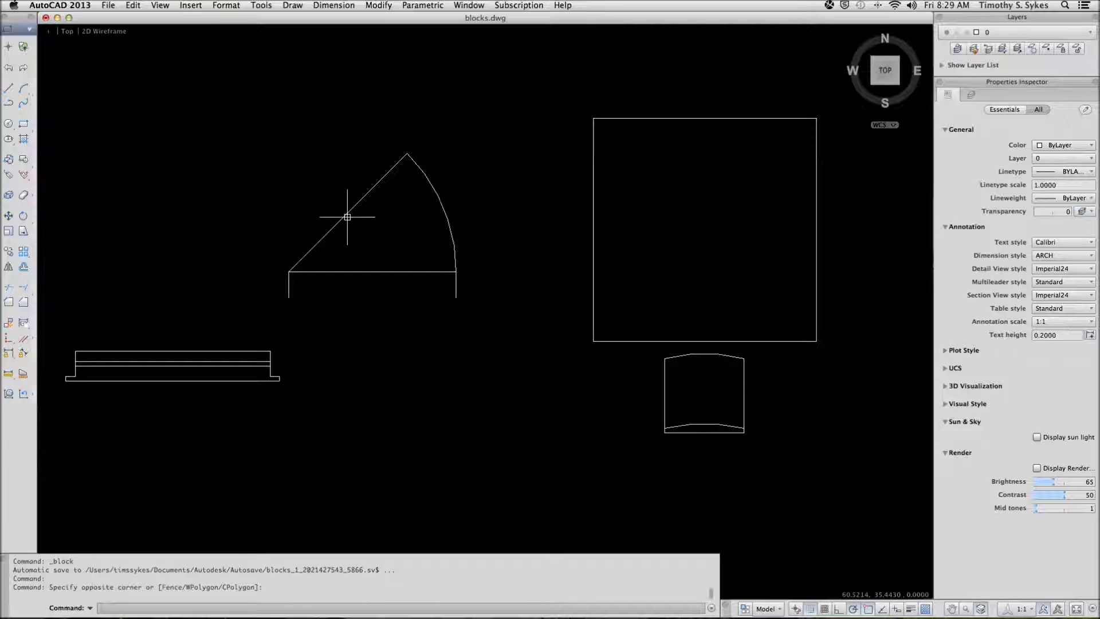
Step: Start a new block definition named 'door'
left_click(24, 159)
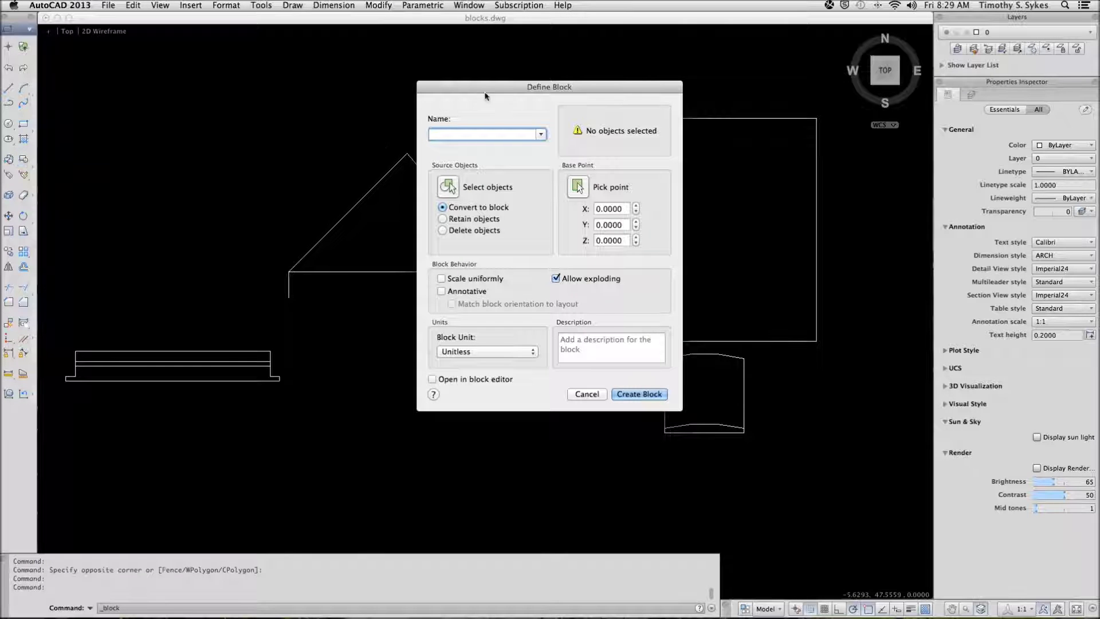
left_click_drag(485, 96, 529, 126)
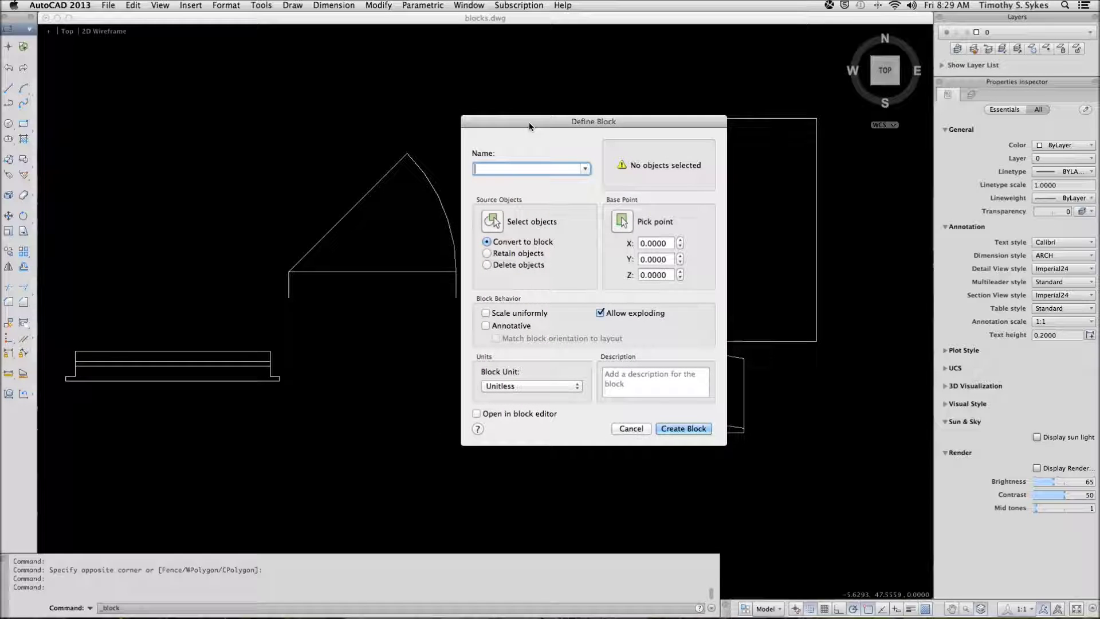
type("door")
Step: Select the door's slanted line, arc and two vertical jamb lines as the block objects
left_click(492, 222)
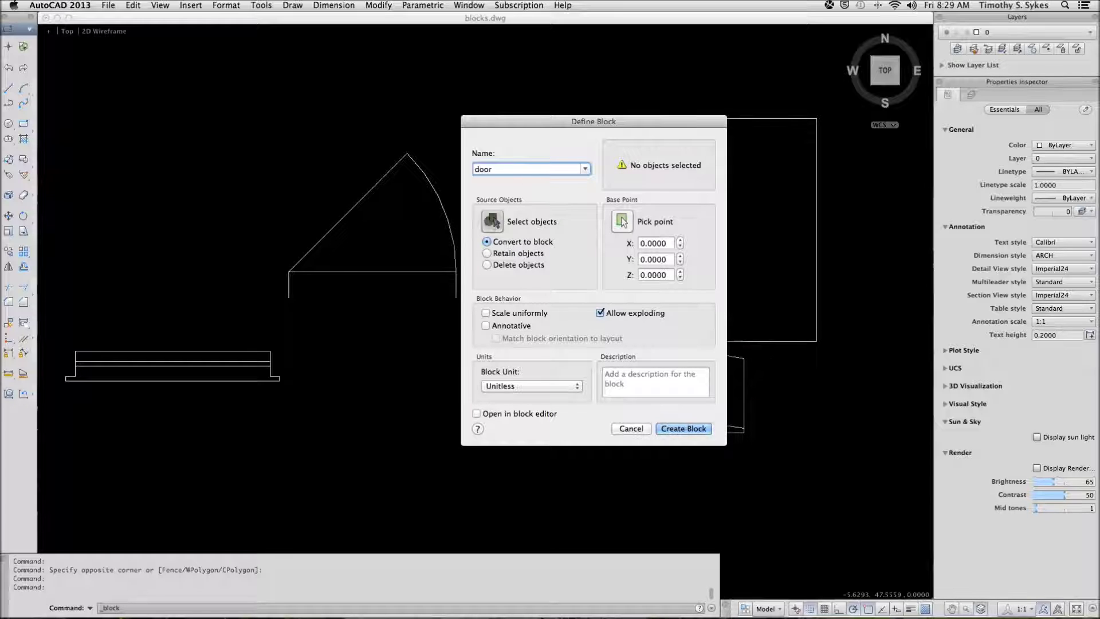
left_click(477, 180)
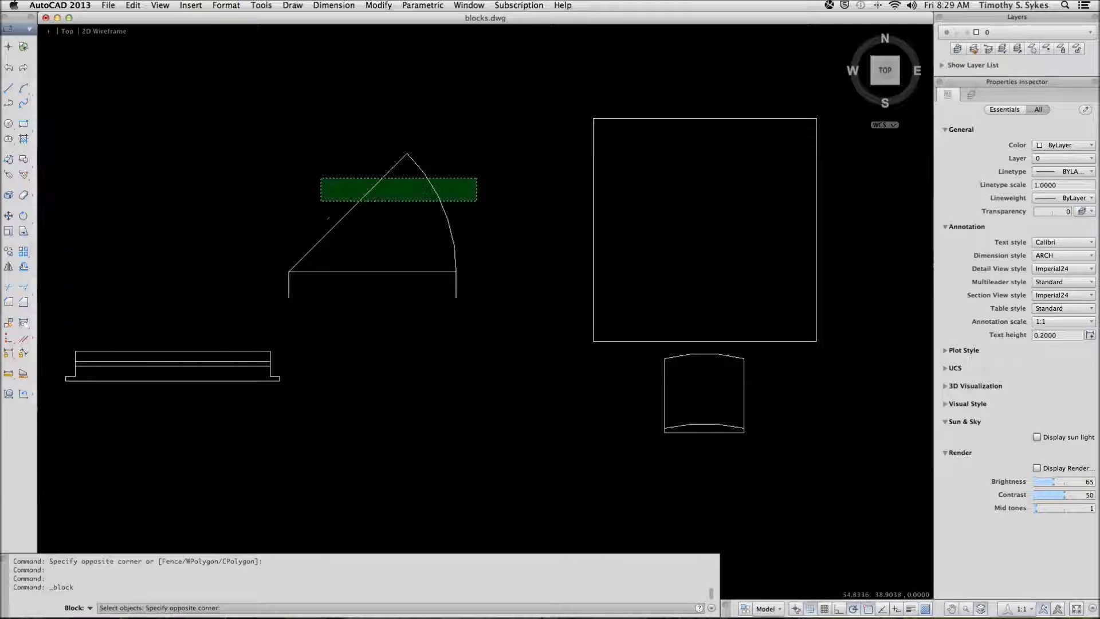
left_click(320, 201)
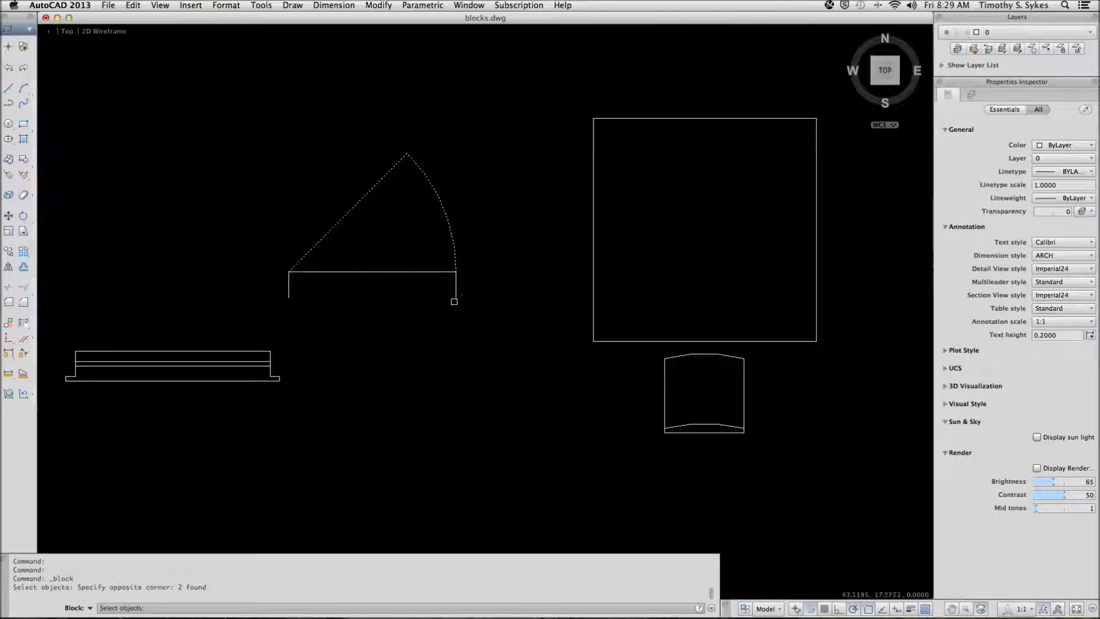
left_click(456, 295)
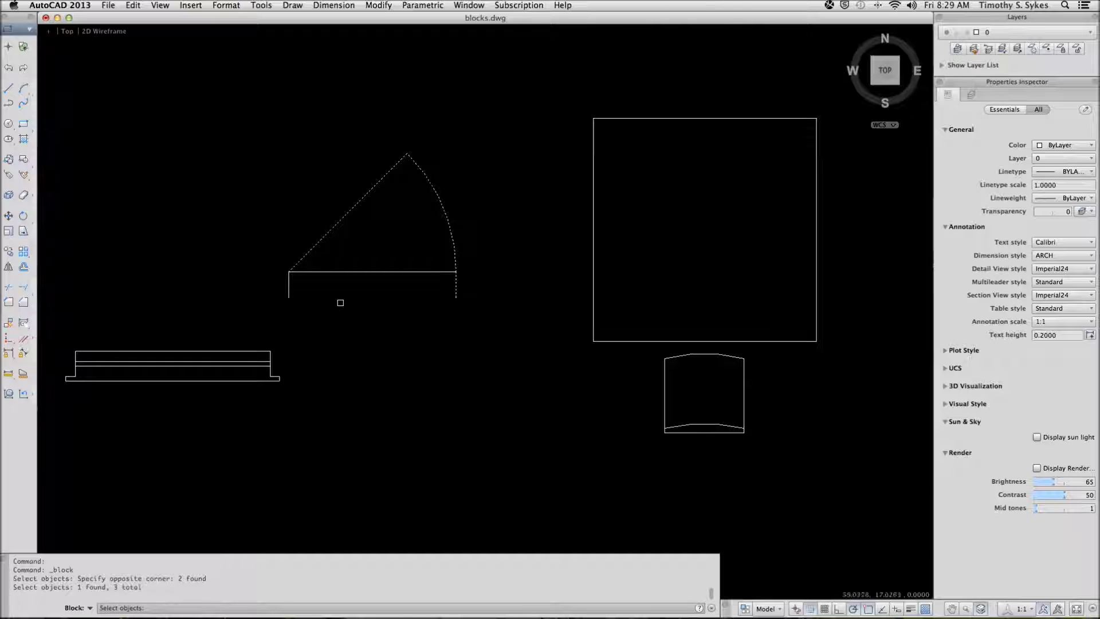
left_click(289, 296)
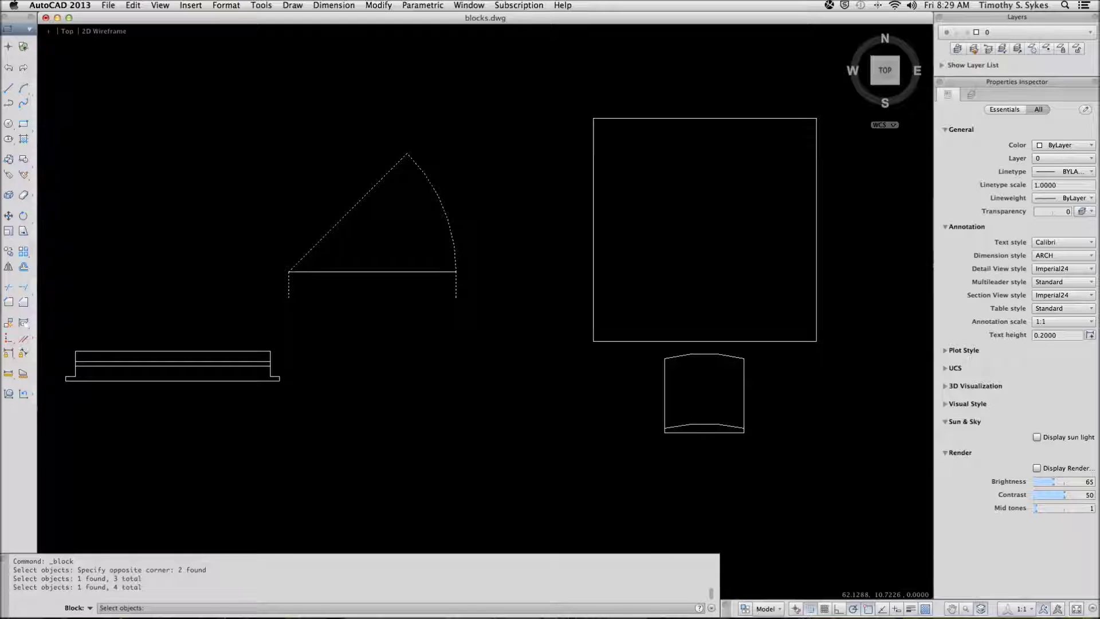
key("Return")
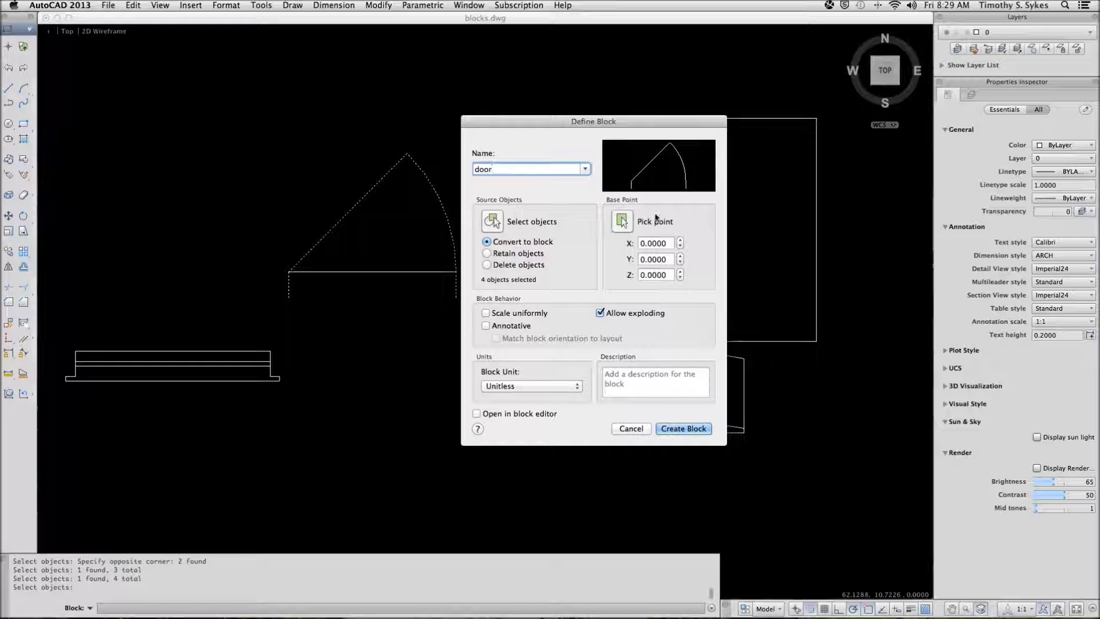
Step: Snap the block base point to the door base line's midpoint (X 66, Y 23.5)
left_click(626, 222)
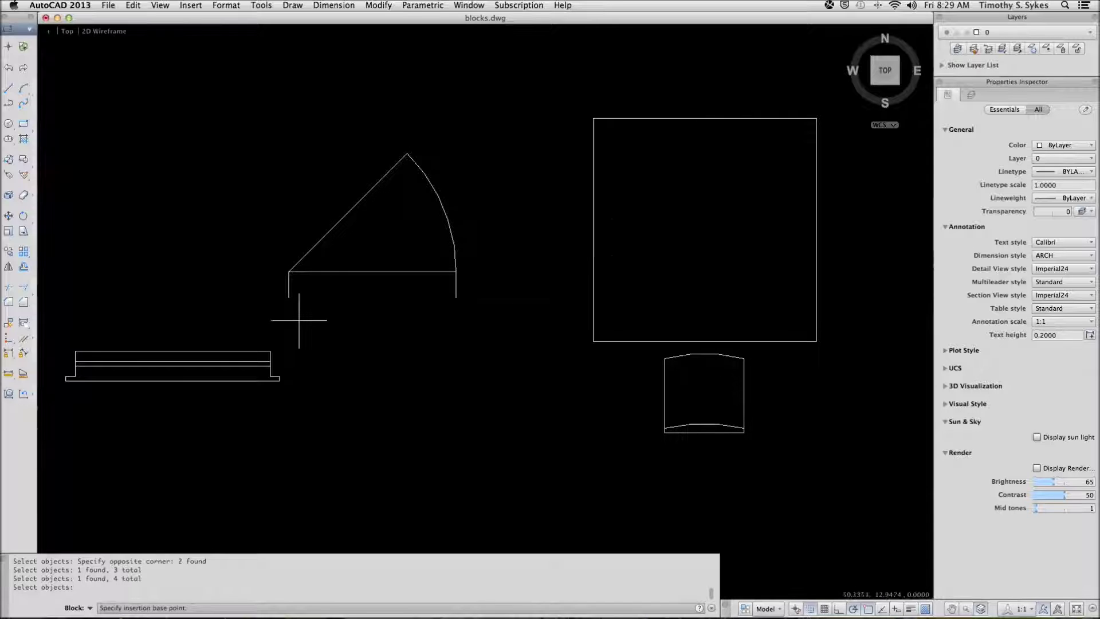
right_click(327, 319, "shift")
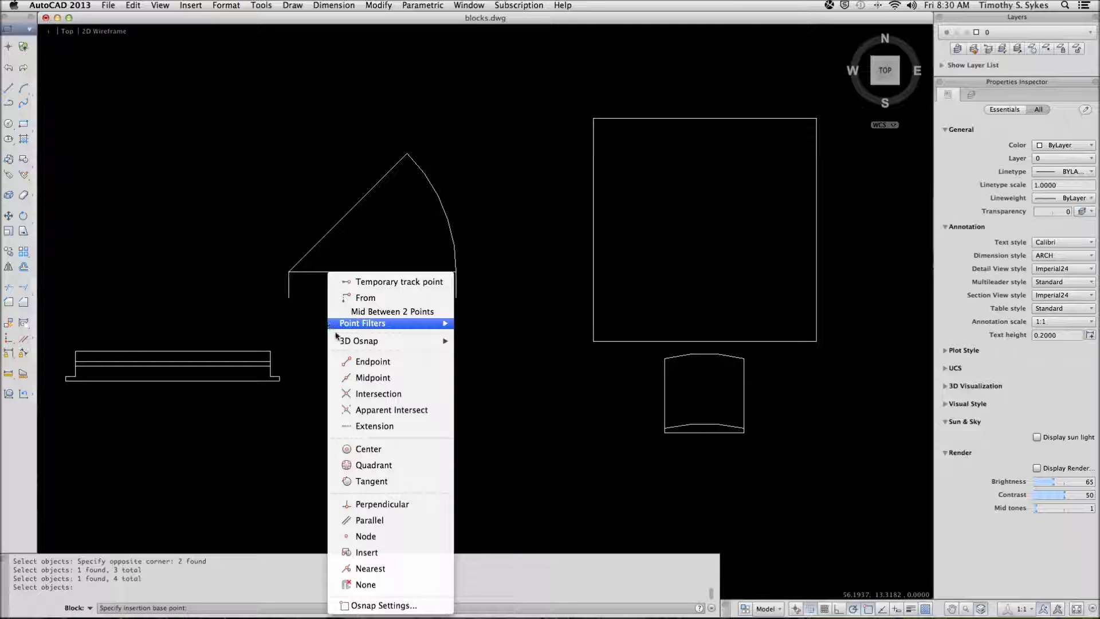
left_click(367, 379)
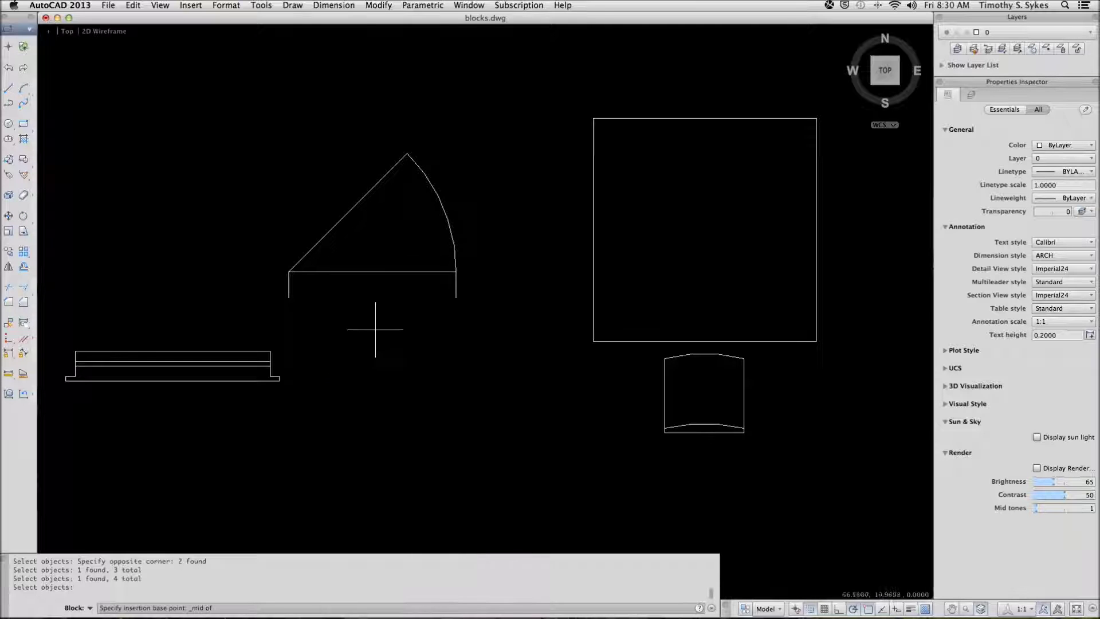
left_click(381, 272)
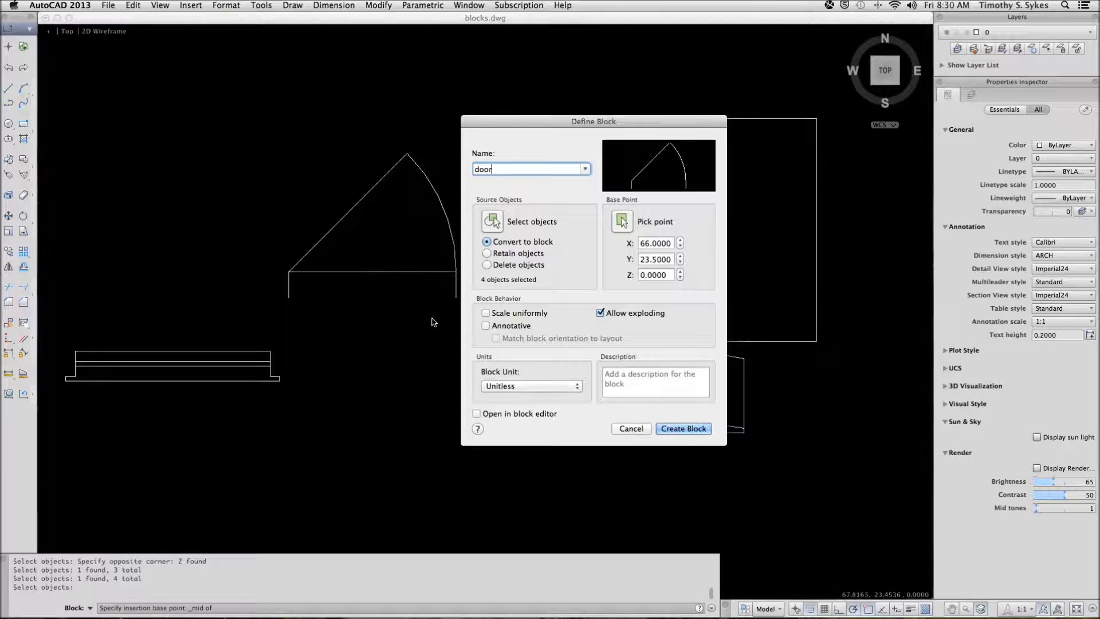
Step: Make the door block annotative with Inches units and description 'Door', then create it
left_click(486, 326)
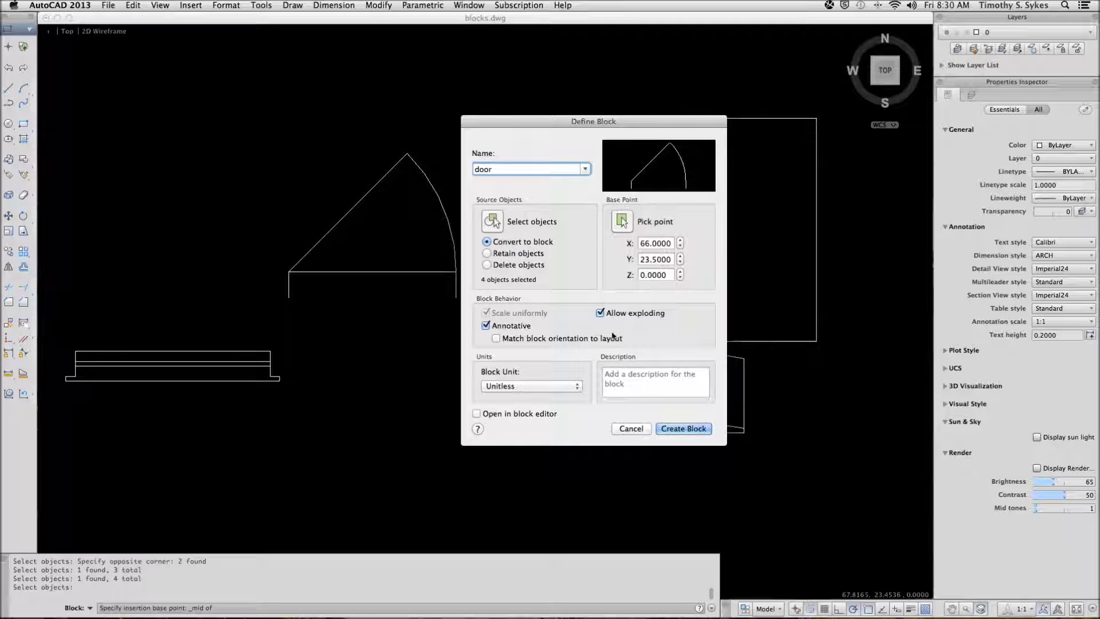
left_click(552, 383)
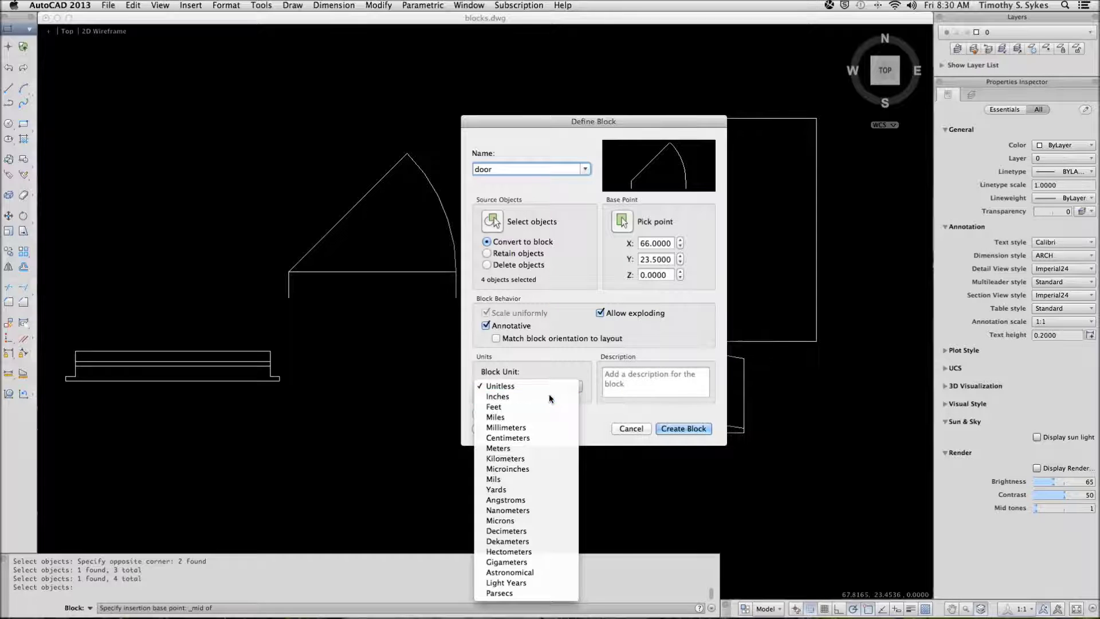
left_click(549, 396)
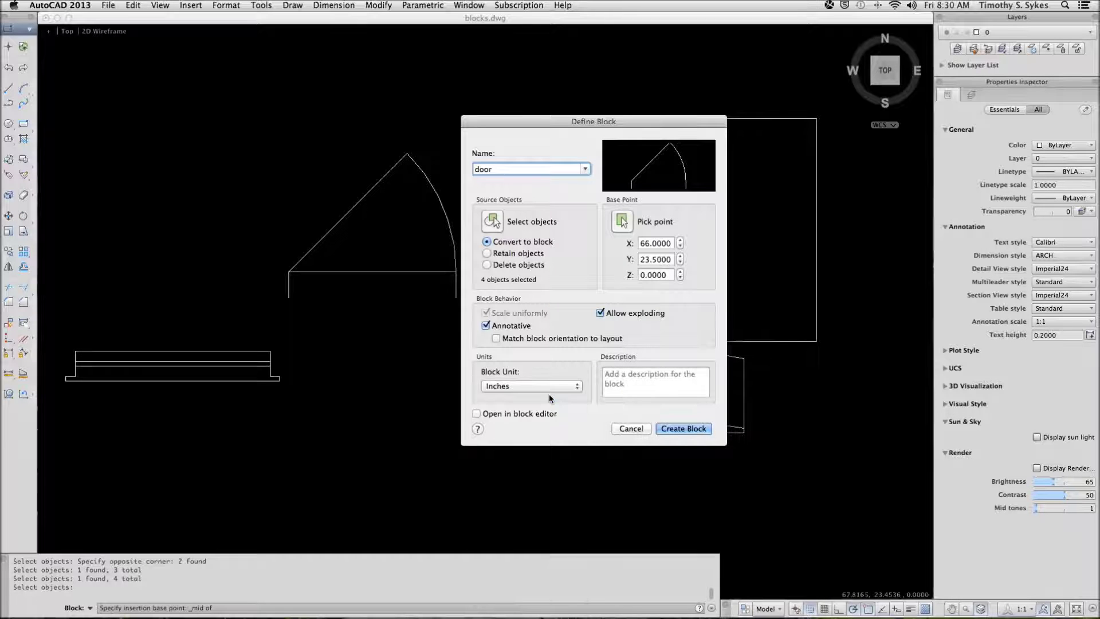
left_click(610, 375)
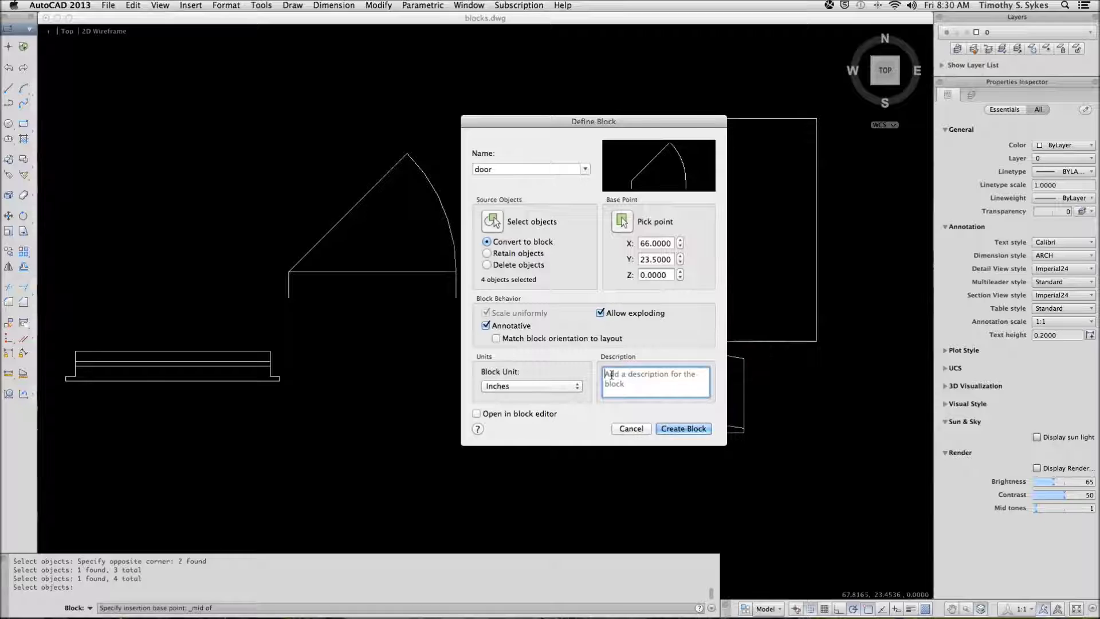
type("Door")
left_click(687, 429)
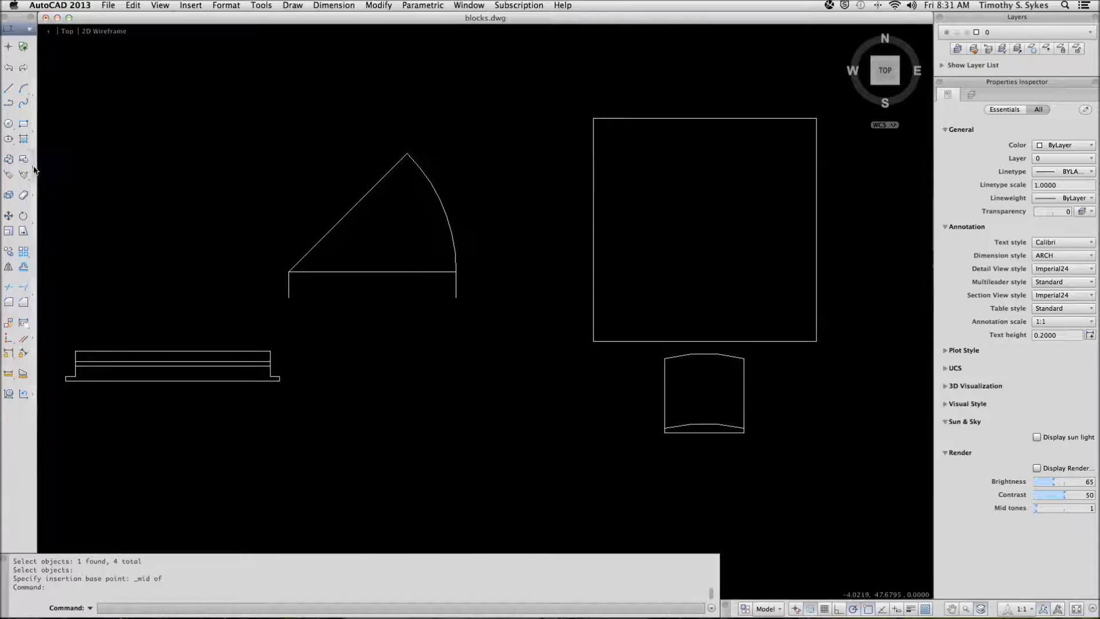
Step: Expand the Block tool flyout
mouse_move(34, 169)
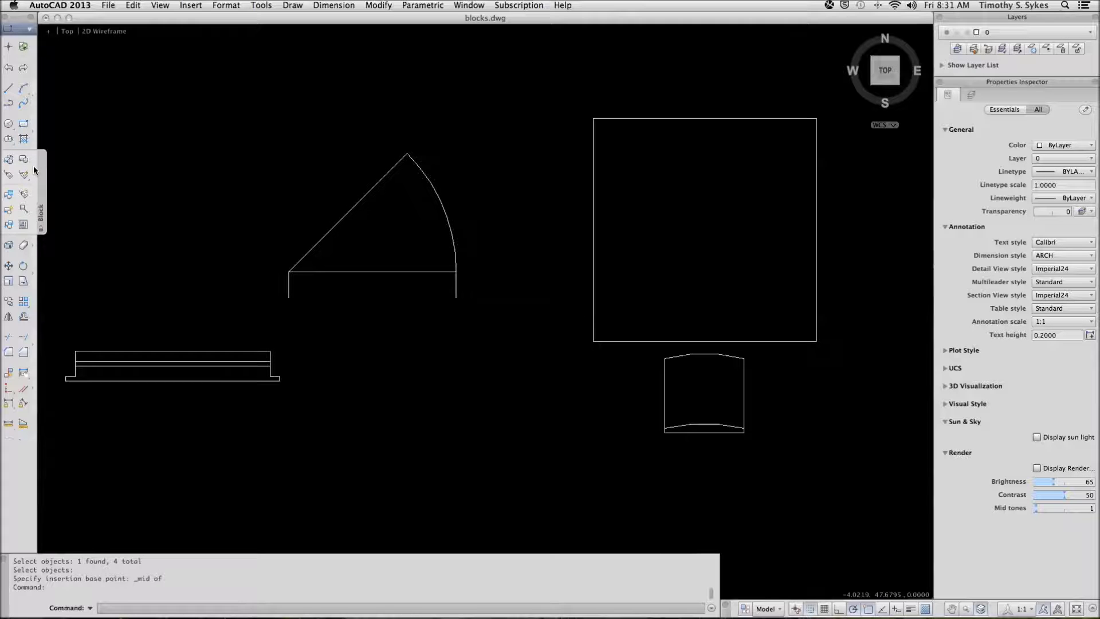
Step: Set the Write Block output file to door.dwg in the Lesson21 folder
left_click(9, 225)
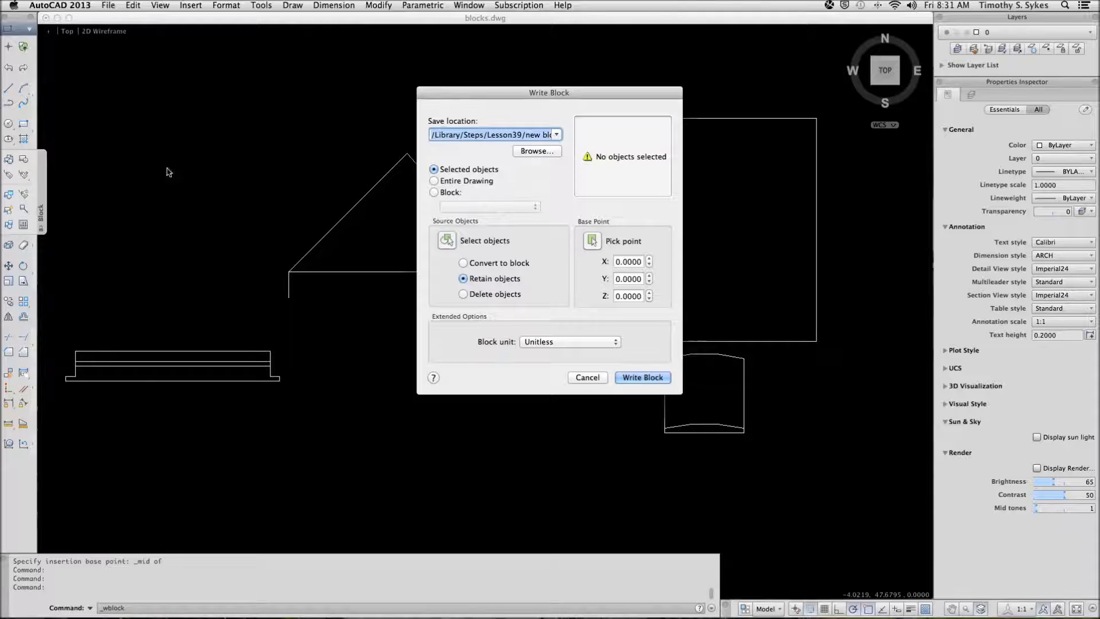
left_click_drag(457, 99, 446, 98)
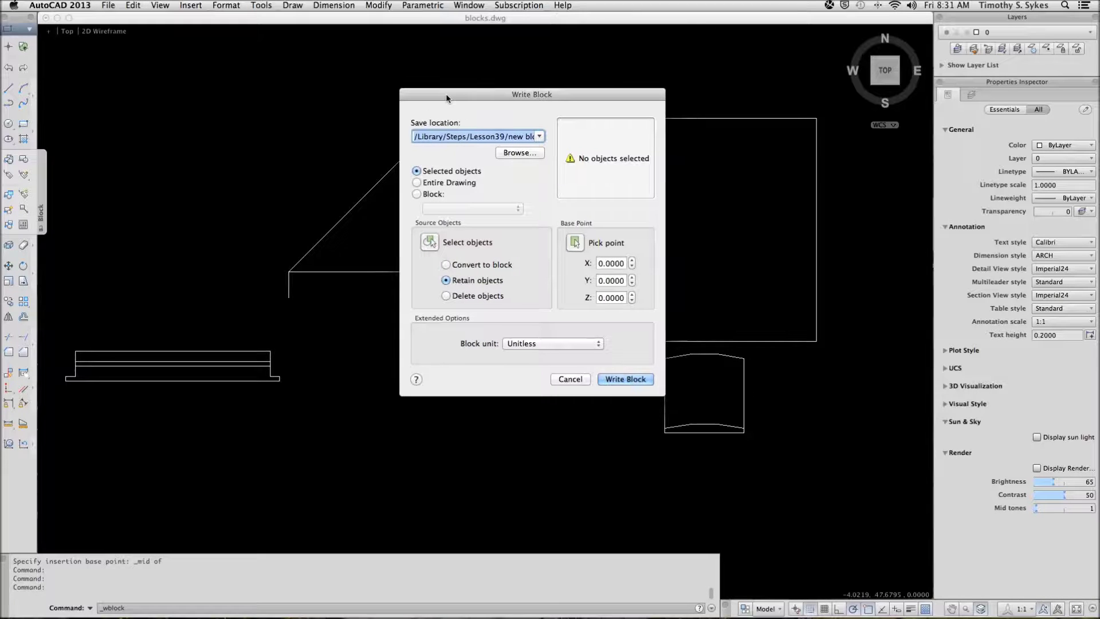
left_click(515, 155)
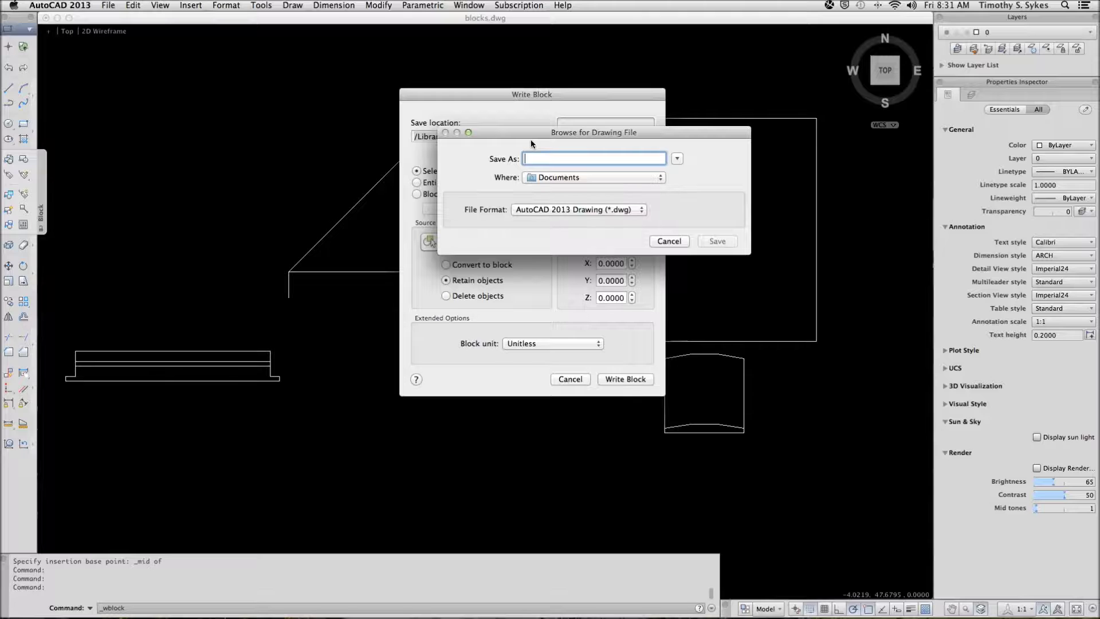
type("door")
left_click(568, 176)
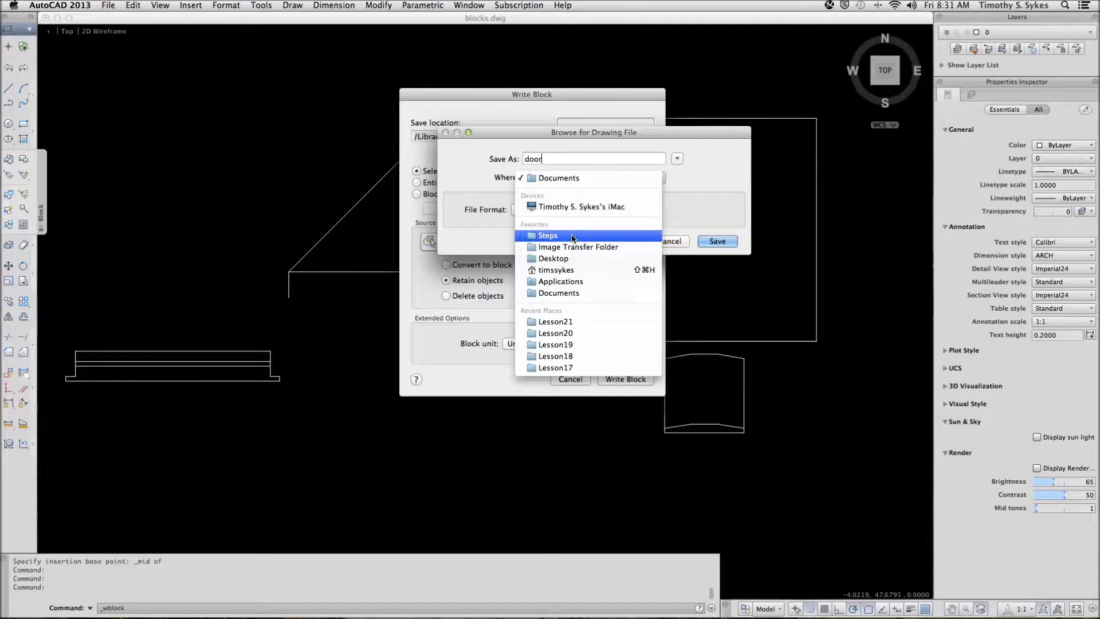
left_click(580, 321)
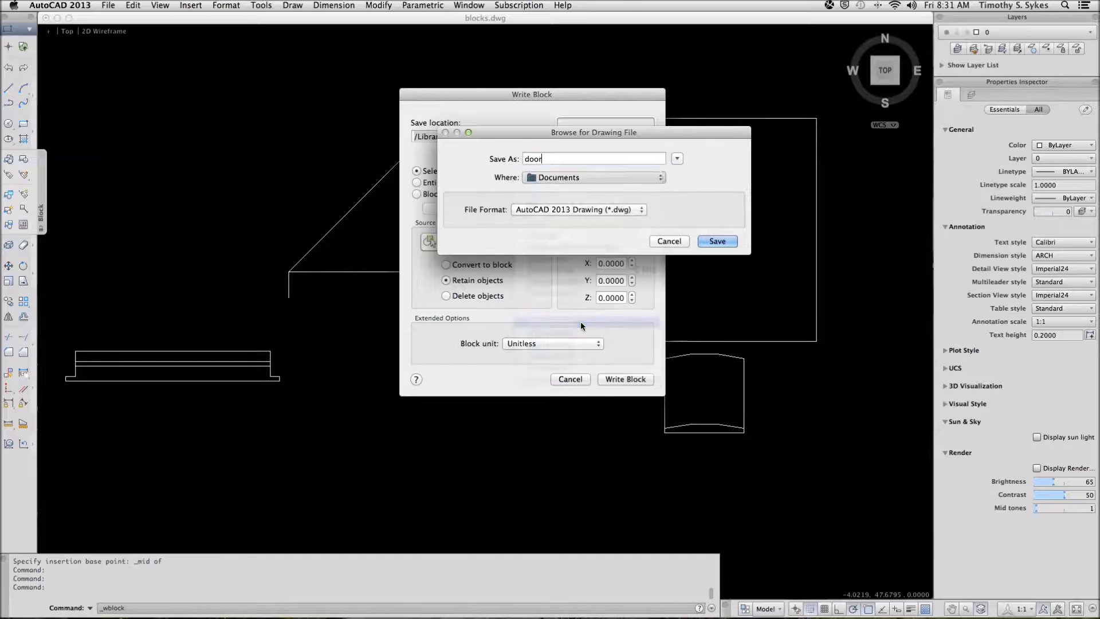
left_click(705, 241)
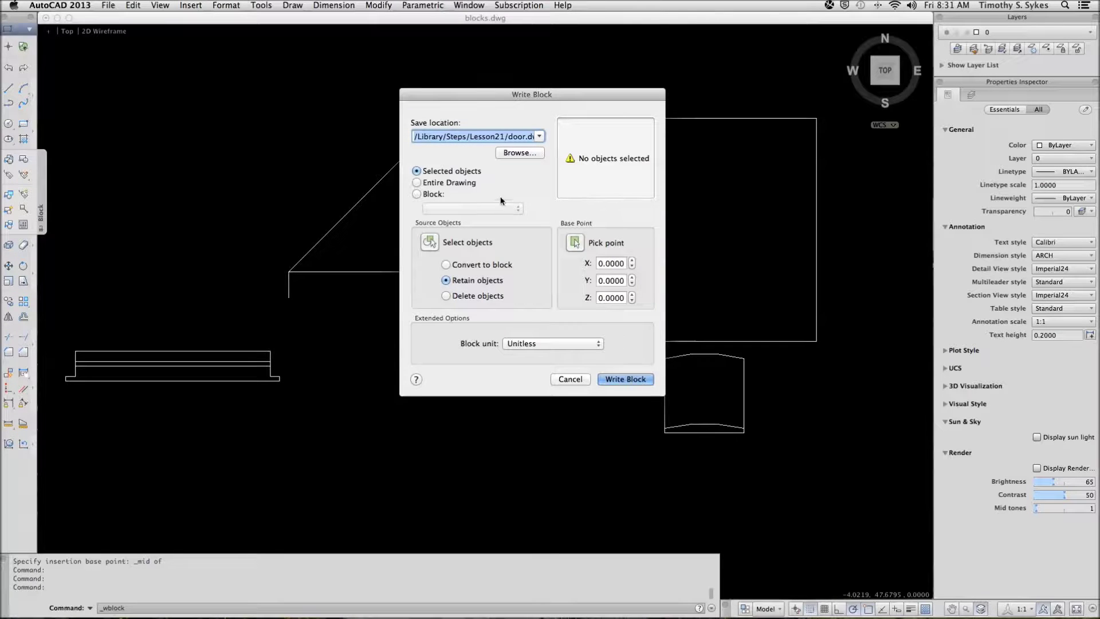
Step: Write the existing door block, with Inches units, out to door.dwg
left_click(419, 194)
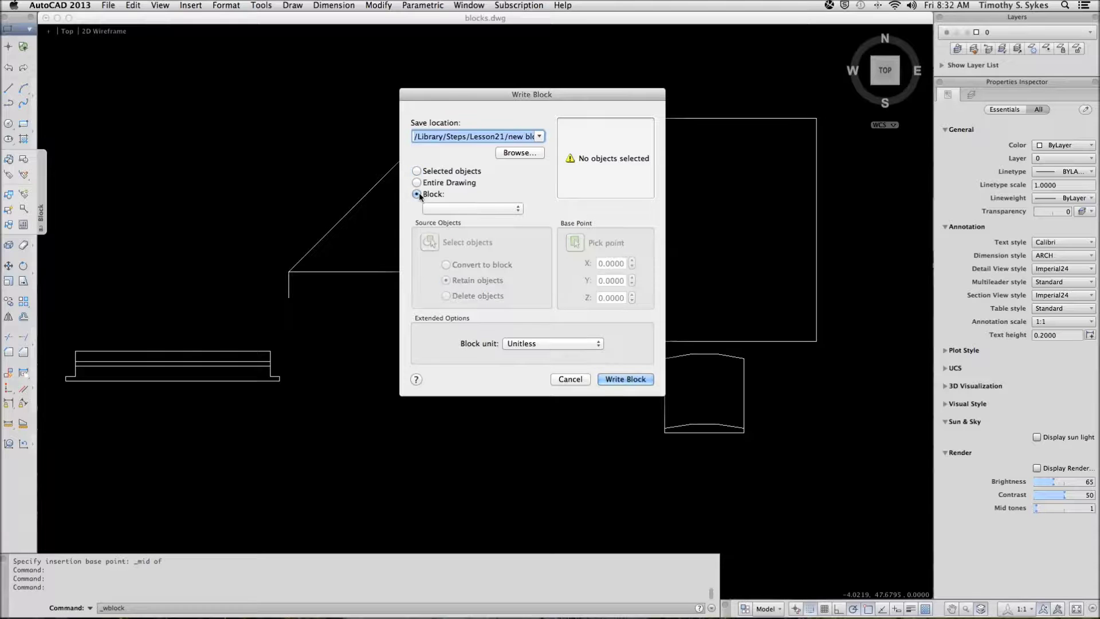
left_click(445, 209)
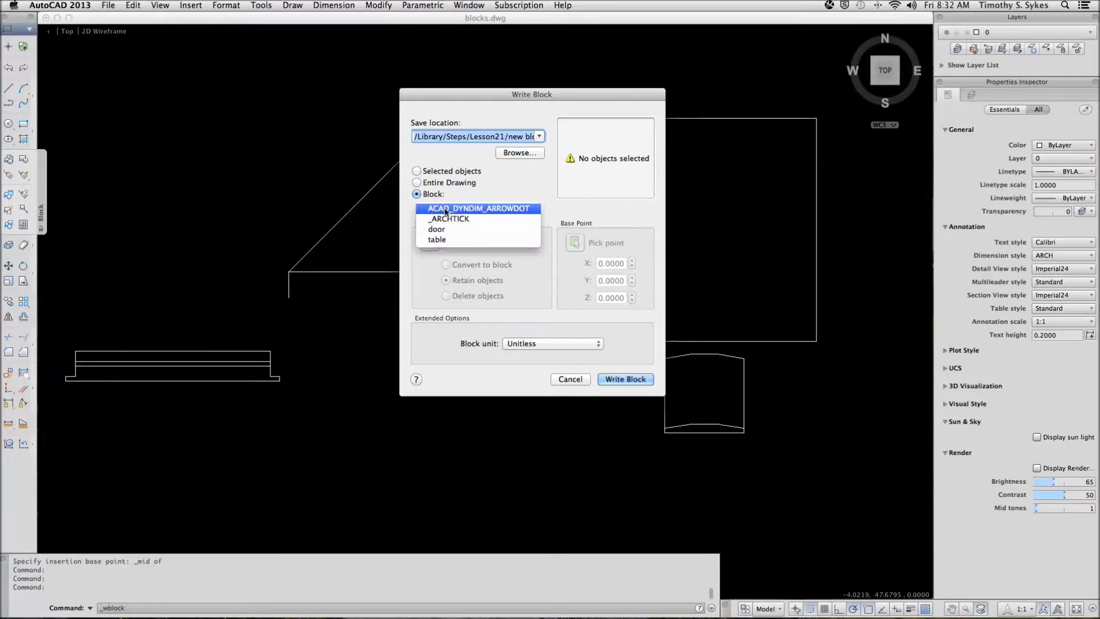
left_click(445, 229)
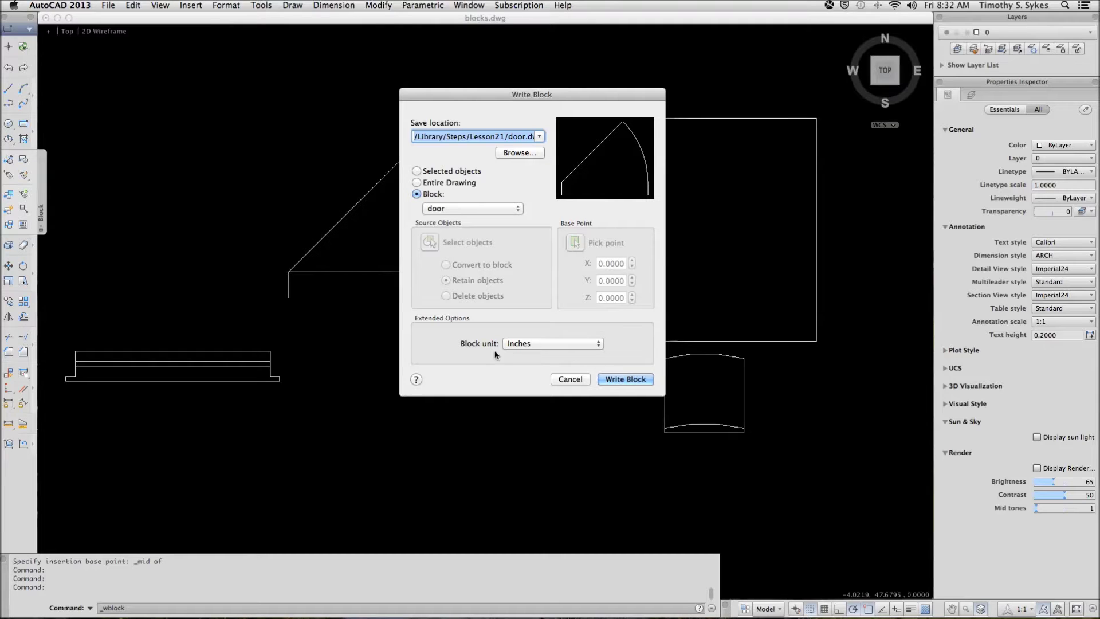
left_click(607, 379)
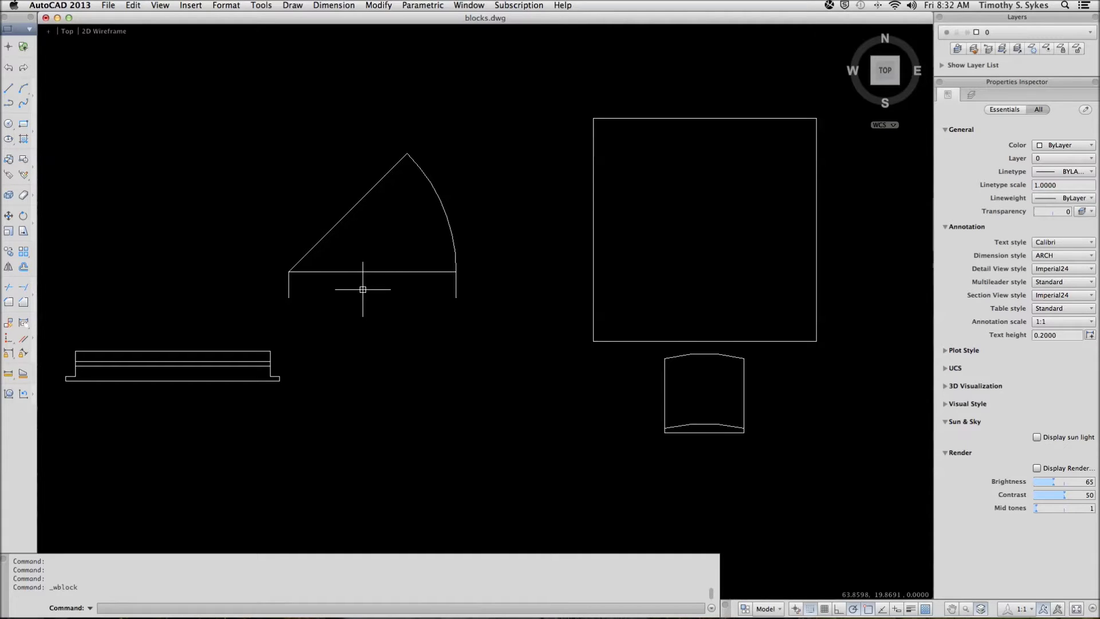
Step: Open the Lesson21 folder in Finder via the Steps alias to confirm door.dwg exists
left_click(110, 7)
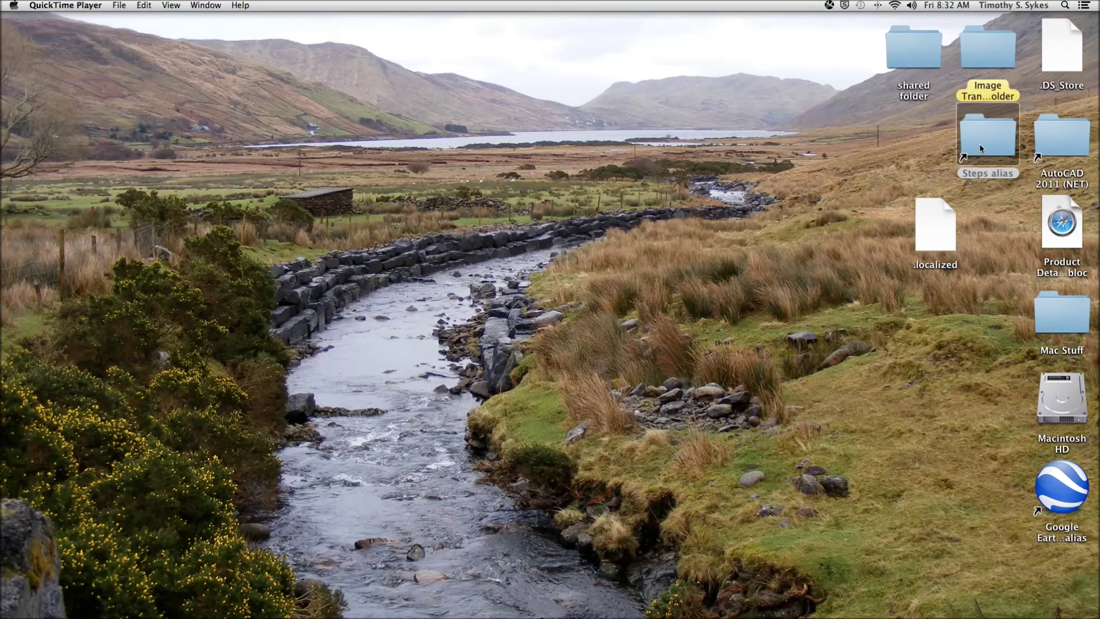
double_click(996, 132)
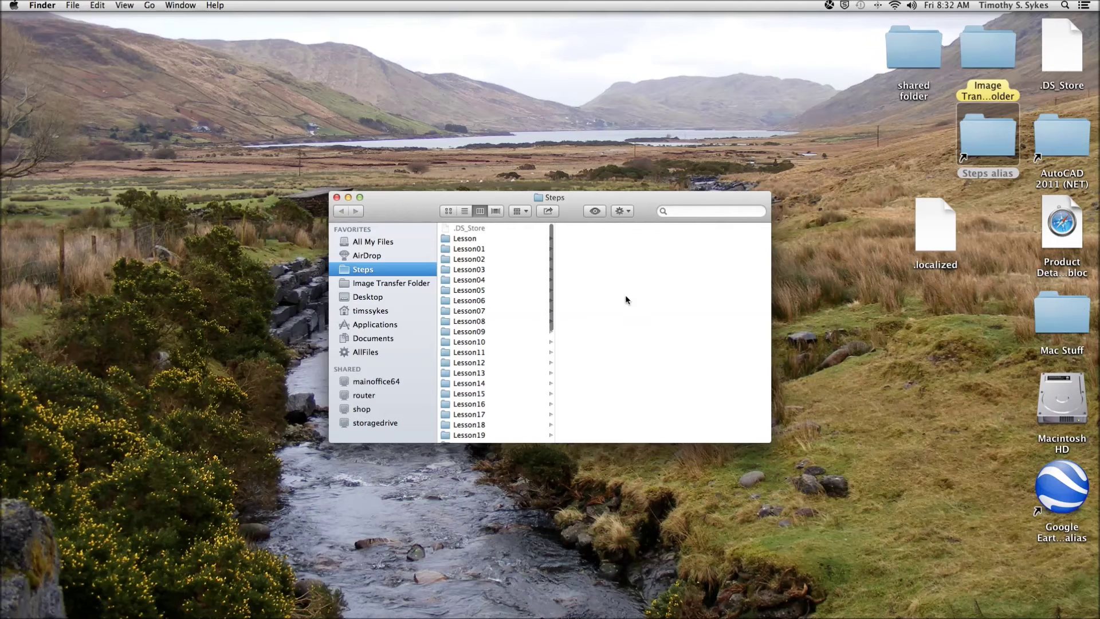
scroll(500, 357, "down", 2)
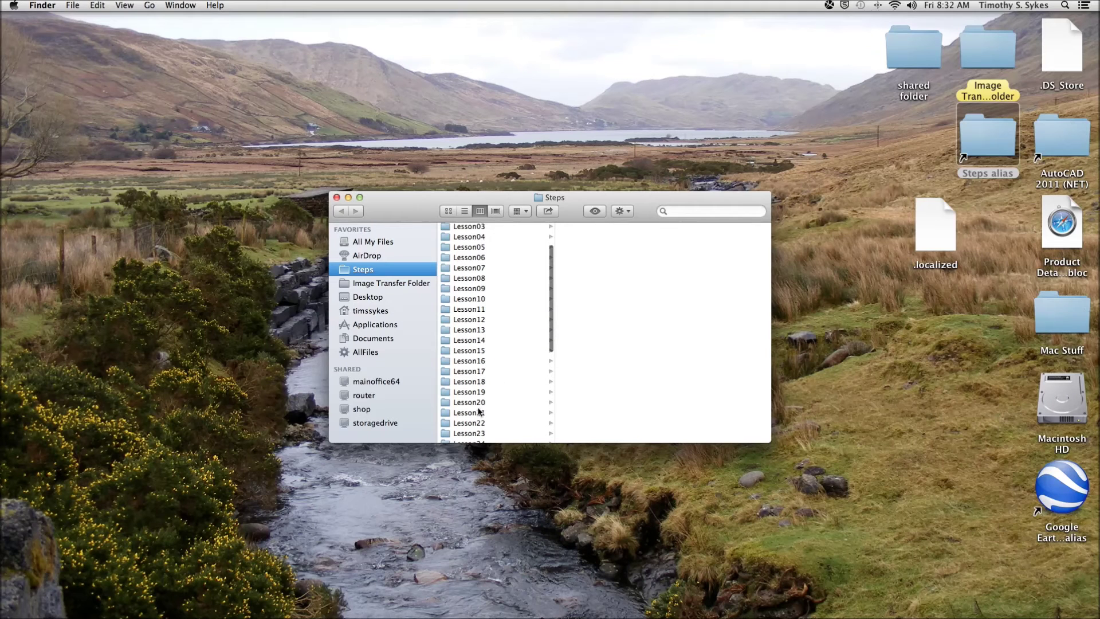
left_click(479, 414)
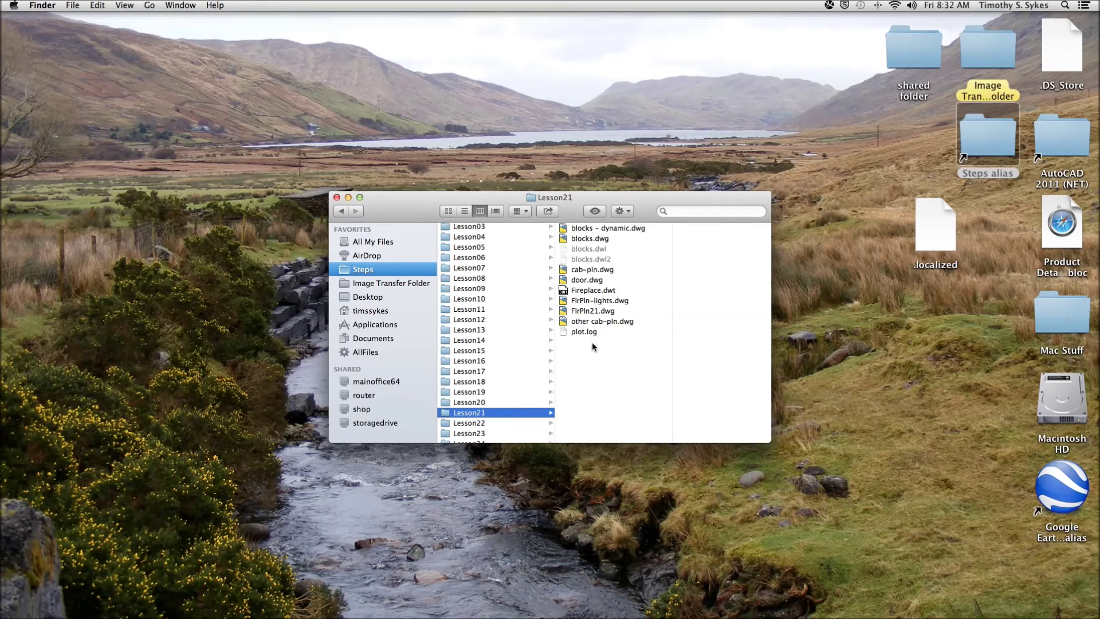